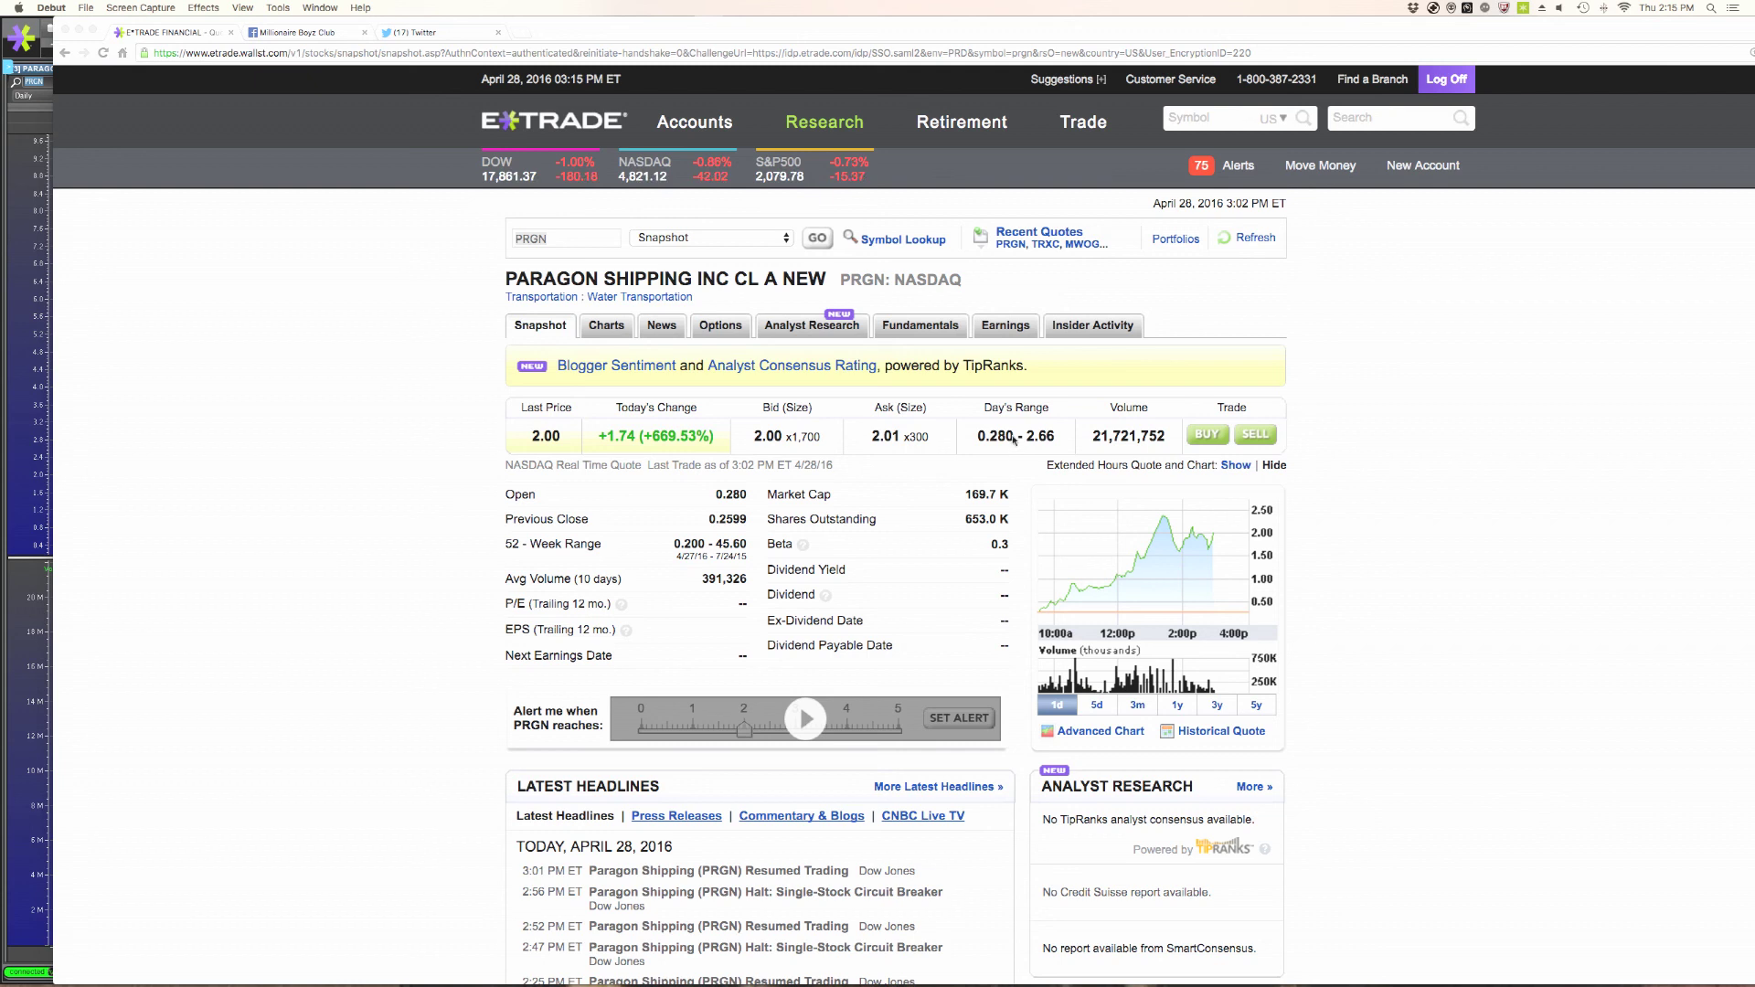
{"action": "left_click", "coordinate": [1013, 437]}
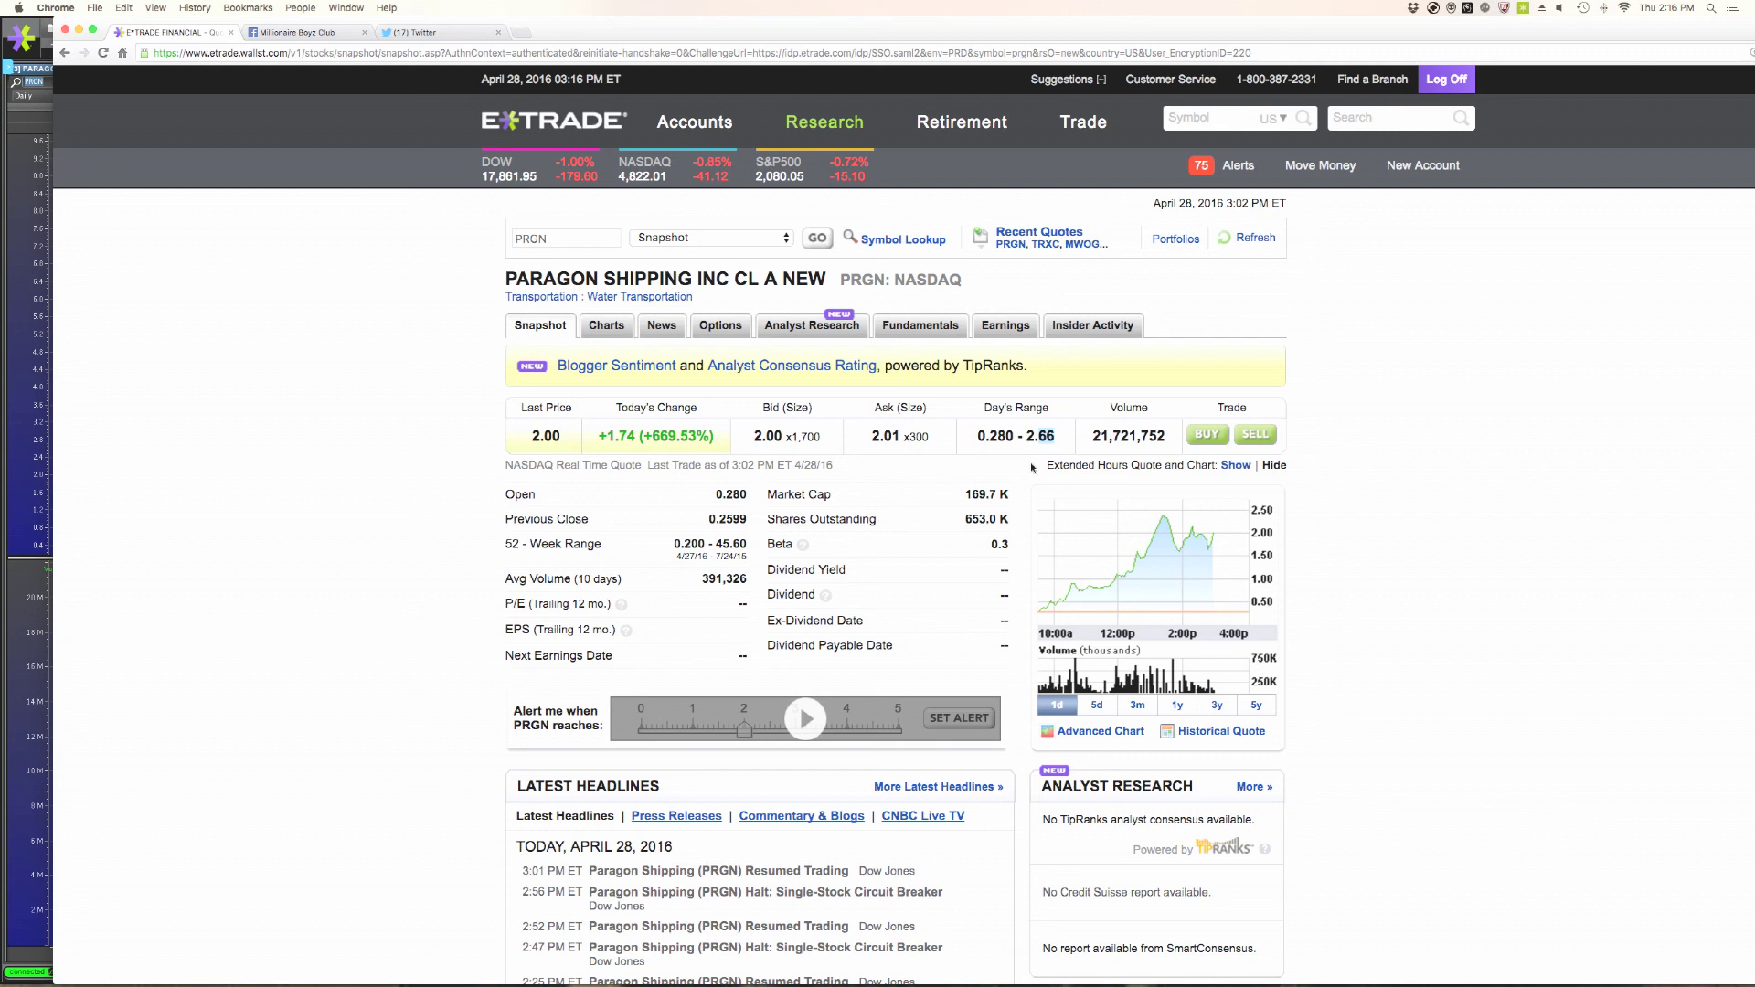
{"action": "left_click", "coordinate": [45, 108]}
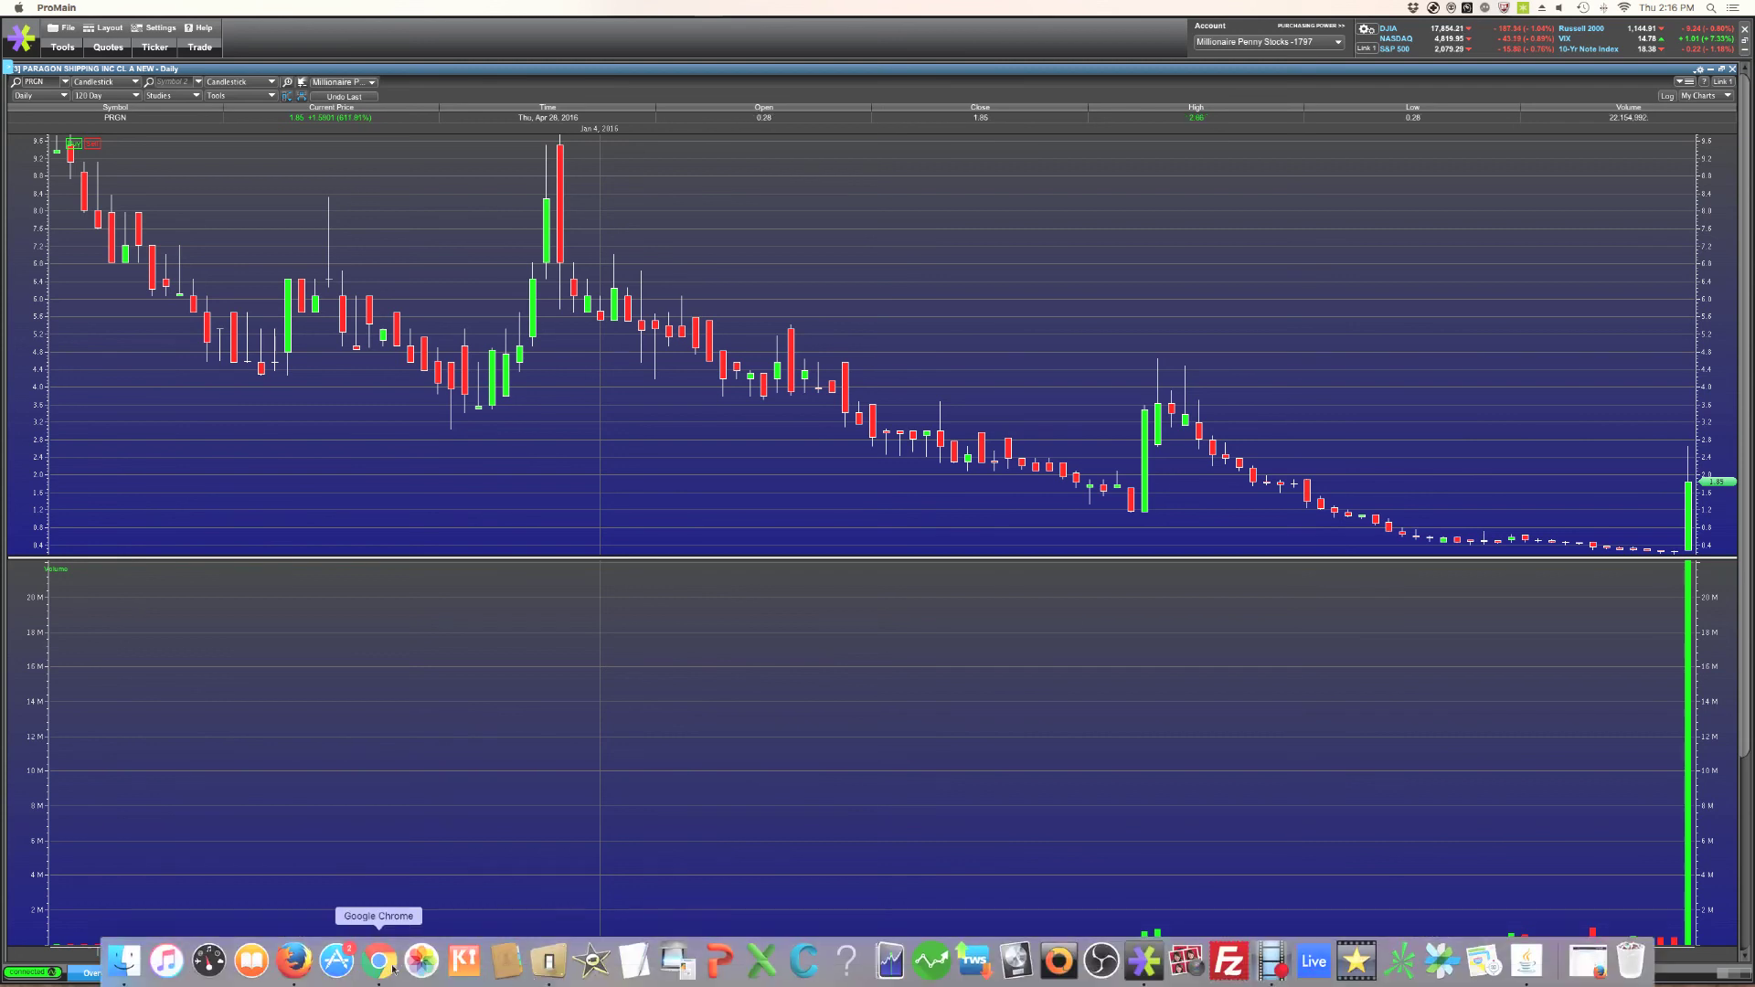
{"action": "left_click", "coordinate": [382, 963]}
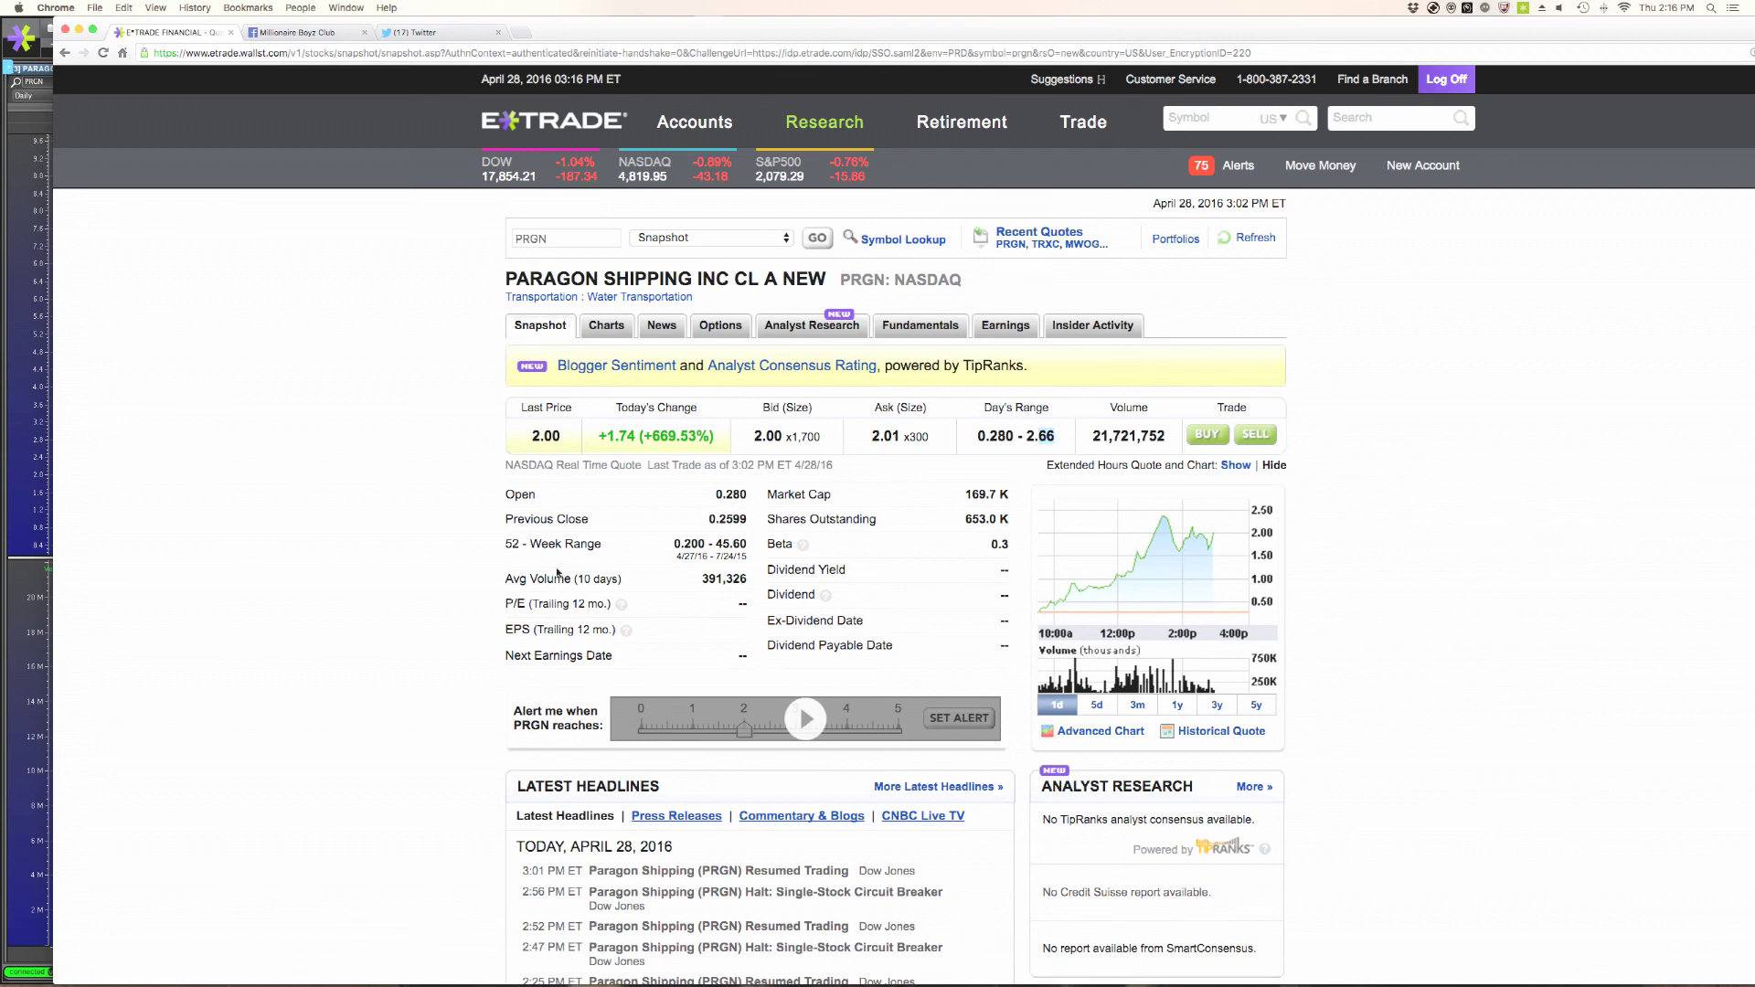